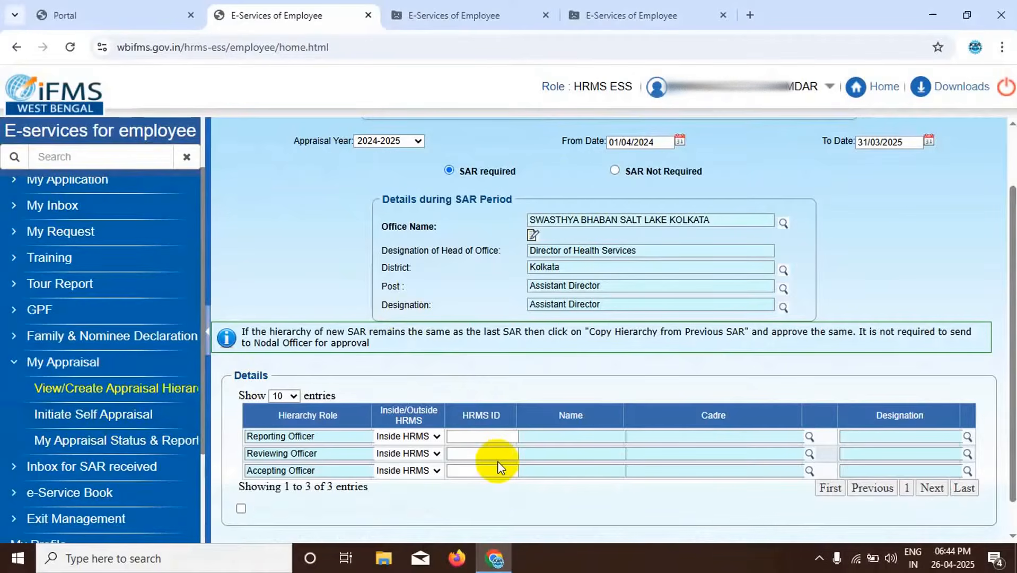
scroll(497, 460, "down", 1)
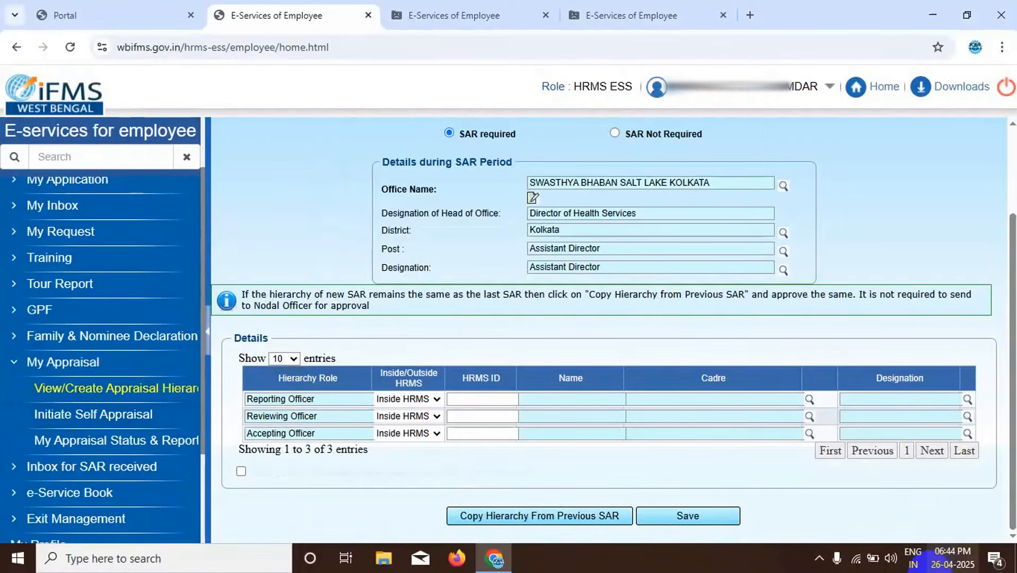
mouse_move(925, 565)
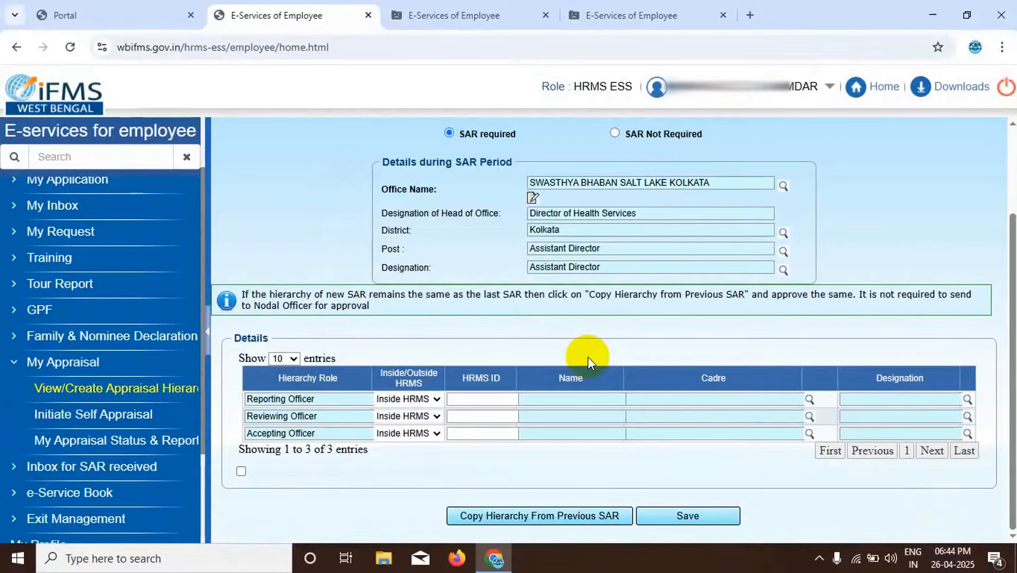
- Return to the Portal page and close the three open E-Services of Employee pages
left_click(74, 12)
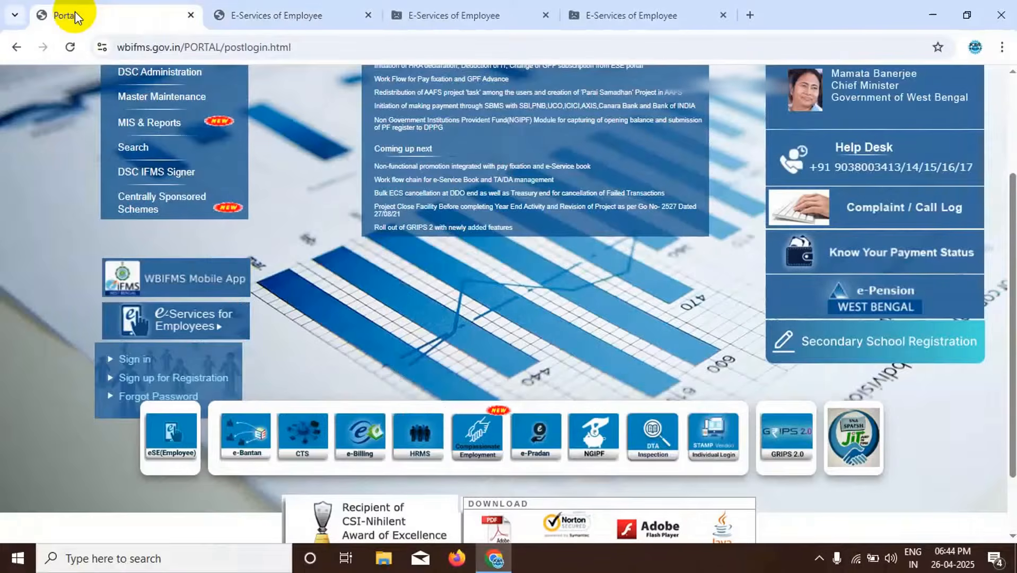
left_click(367, 15)
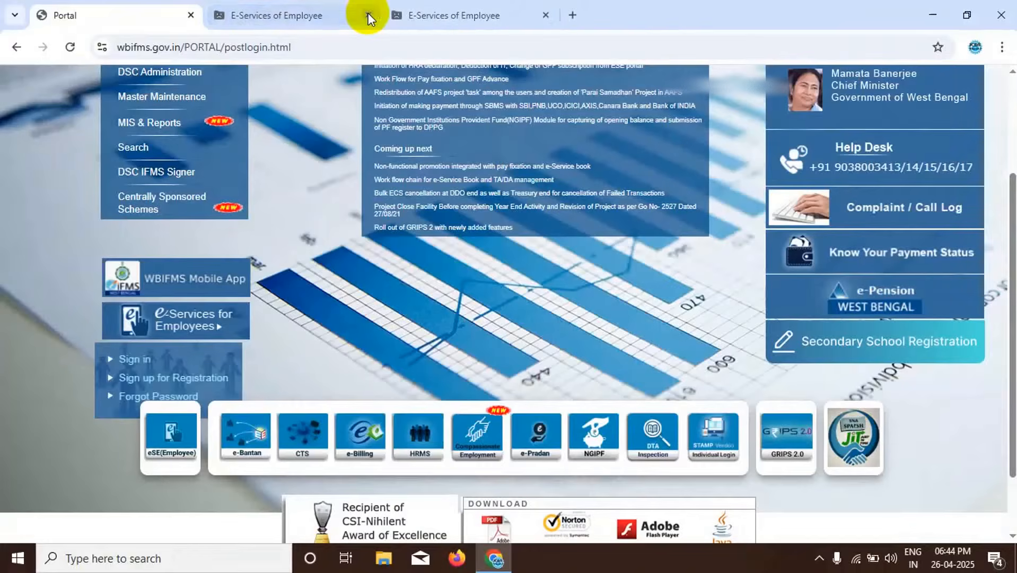
left_click(368, 16)
left_click(367, 15)
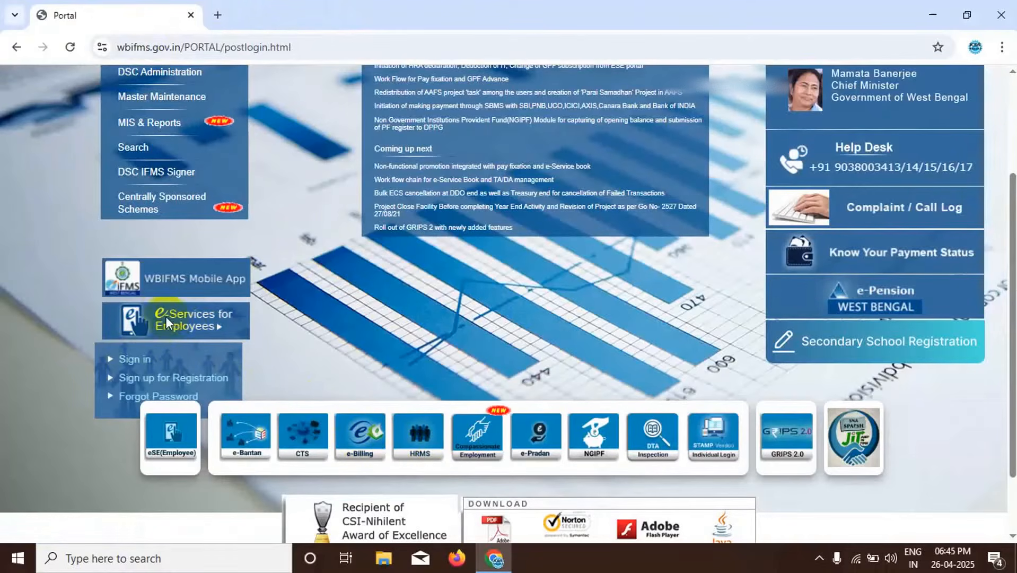
- Sign in to e-Services for Employees and open View/Create Appraisal Hierarchy under My Appraisal
left_click(131, 360)
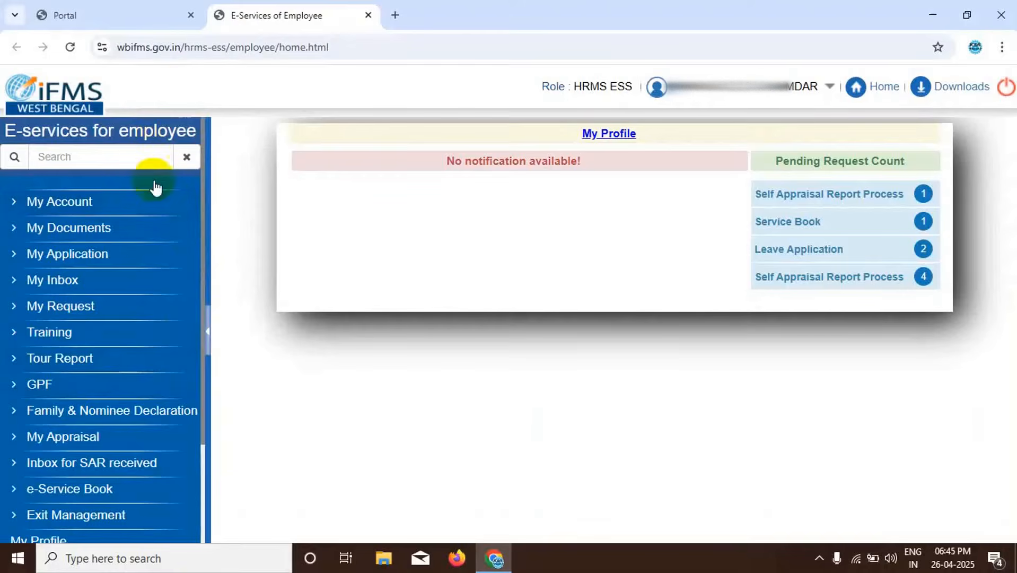
scroll(164, 332, "down", 2)
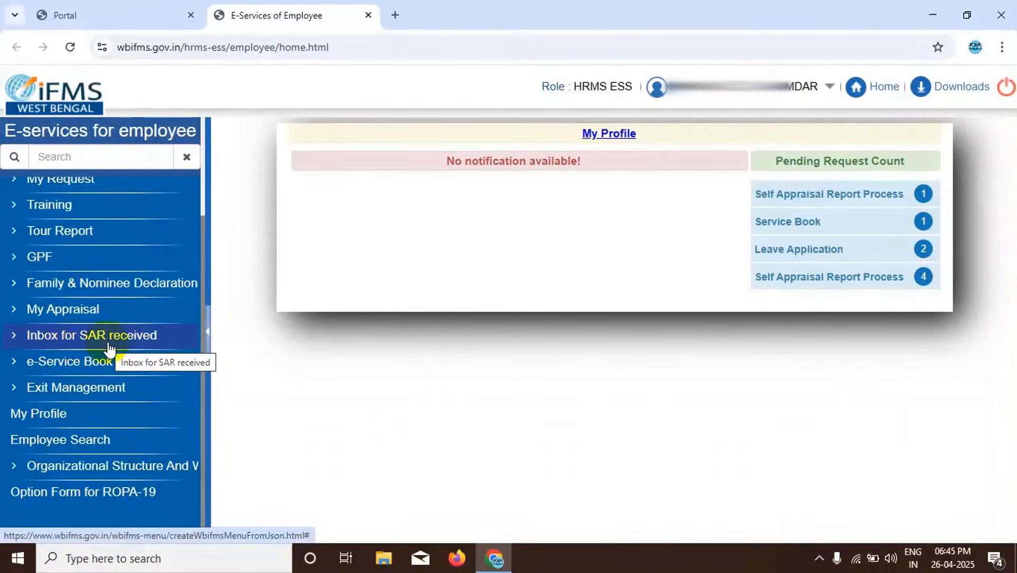
left_click(76, 315)
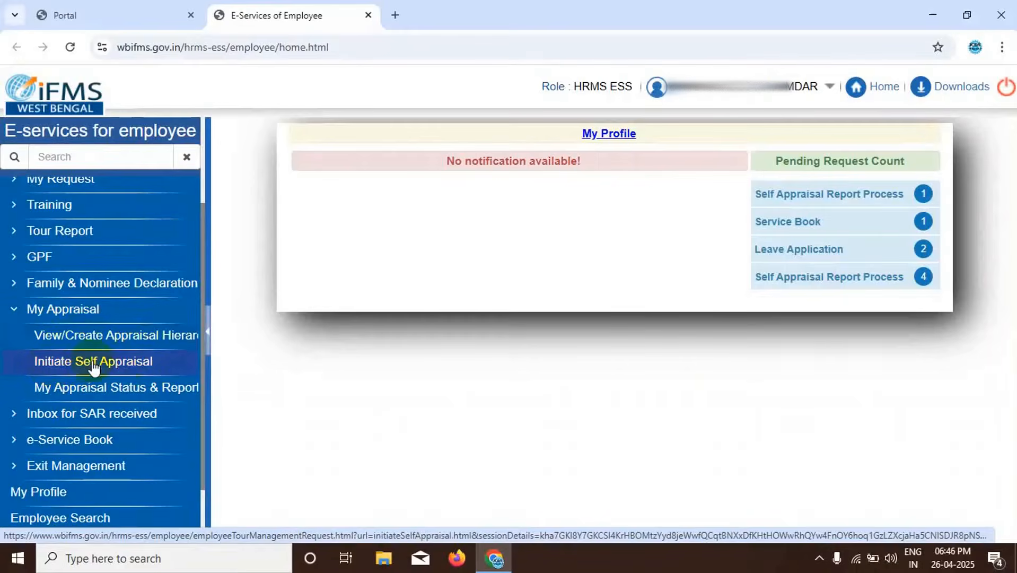
left_click(126, 341)
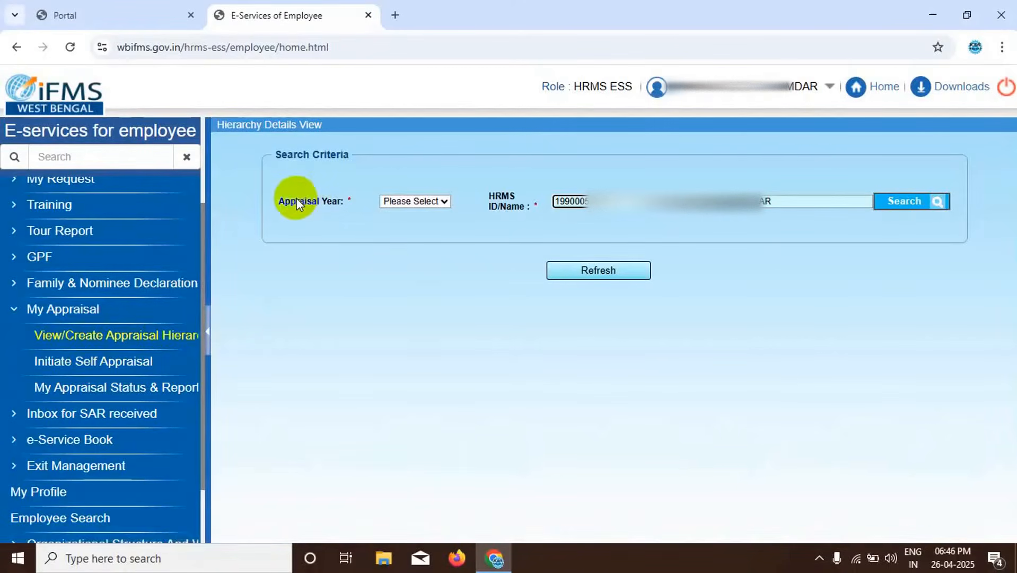
- Search the hierarchy details for appraisal year 2024-2025 and start inserting a new appraisal hierarchy
left_click(445, 201)
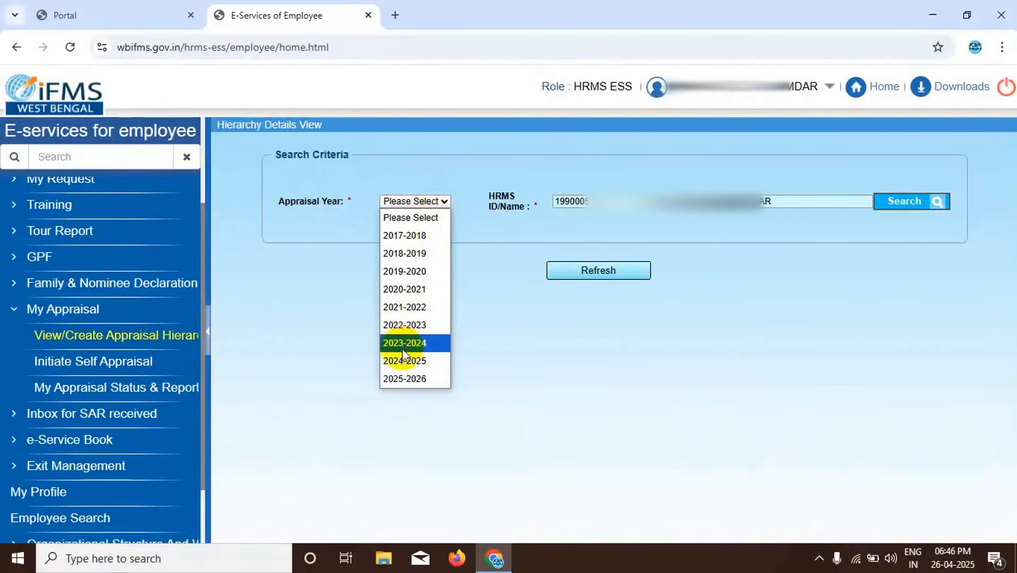
left_click(399, 359)
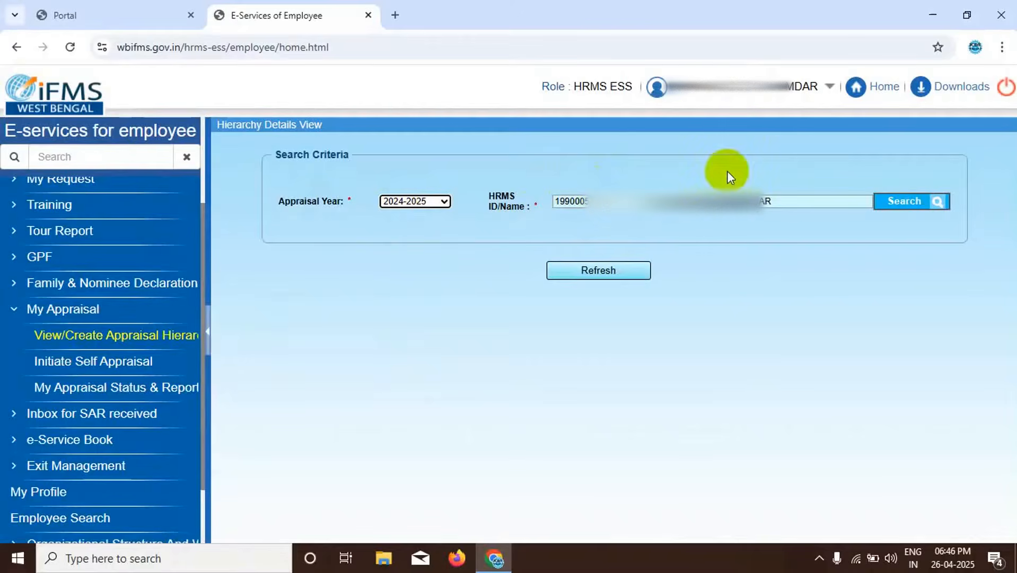
left_click(888, 210)
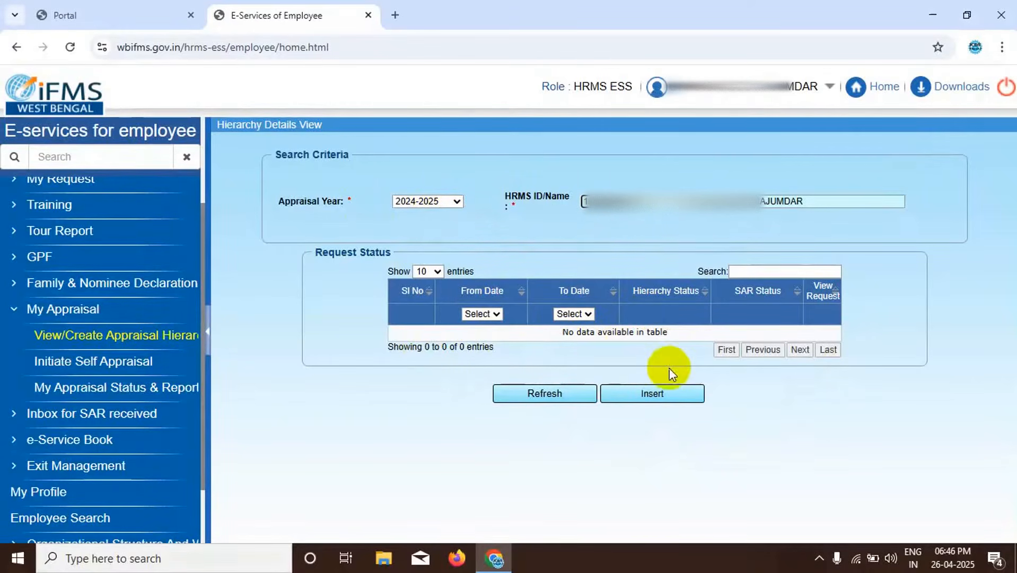
left_click(649, 394)
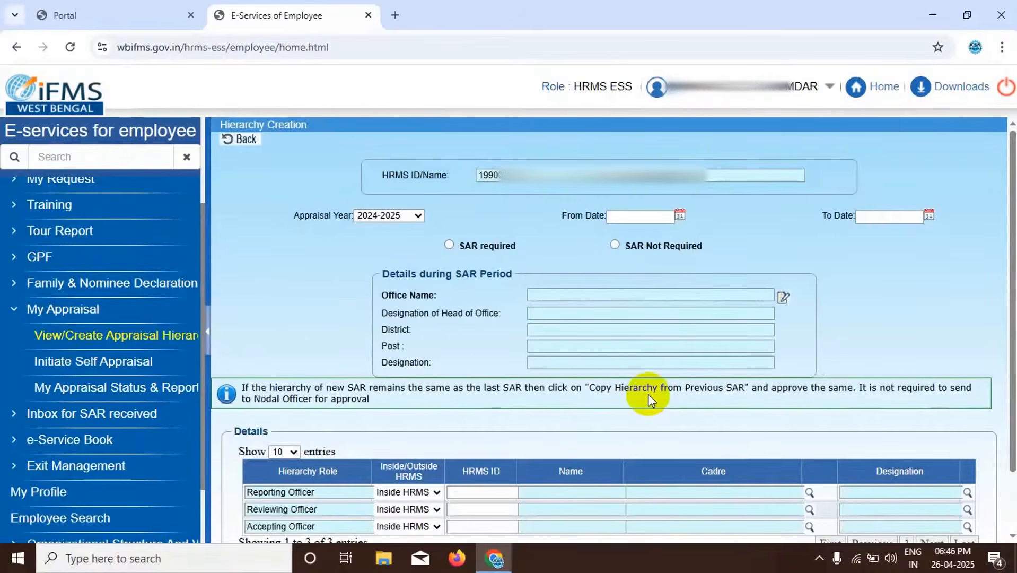
- Set the From Date of the appraisal period to 01/04/2024
left_click(680, 216)
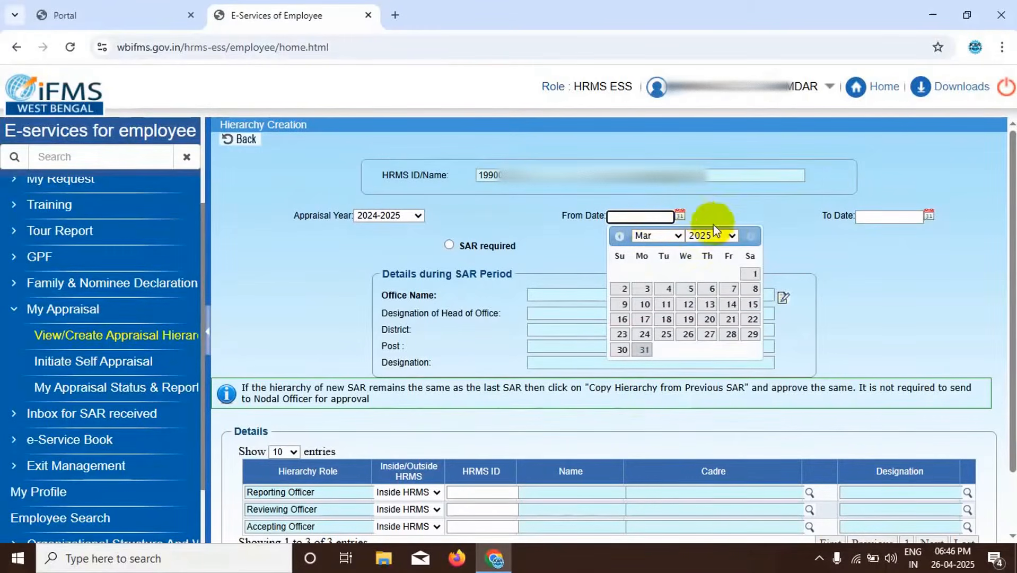
left_click(733, 235)
left_click(708, 251)
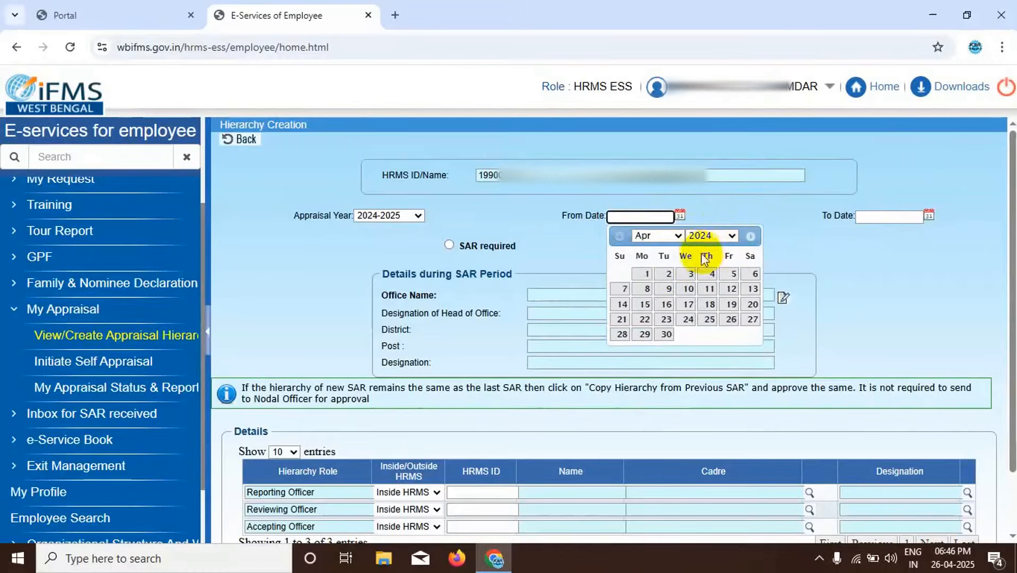
left_click(646, 274)
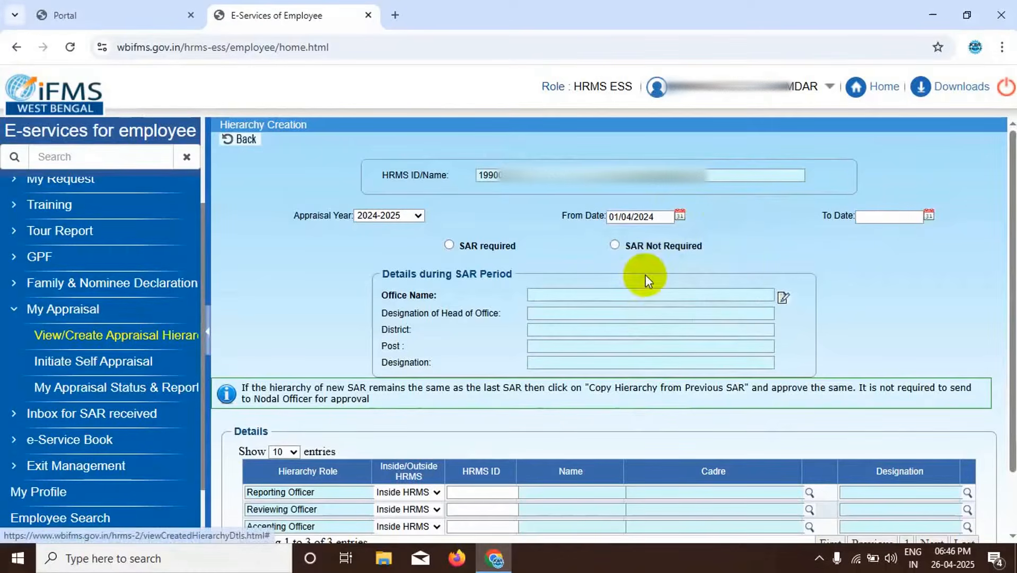
- Set the To Date of the appraisal period to 31/10/2024
left_click(927, 216)
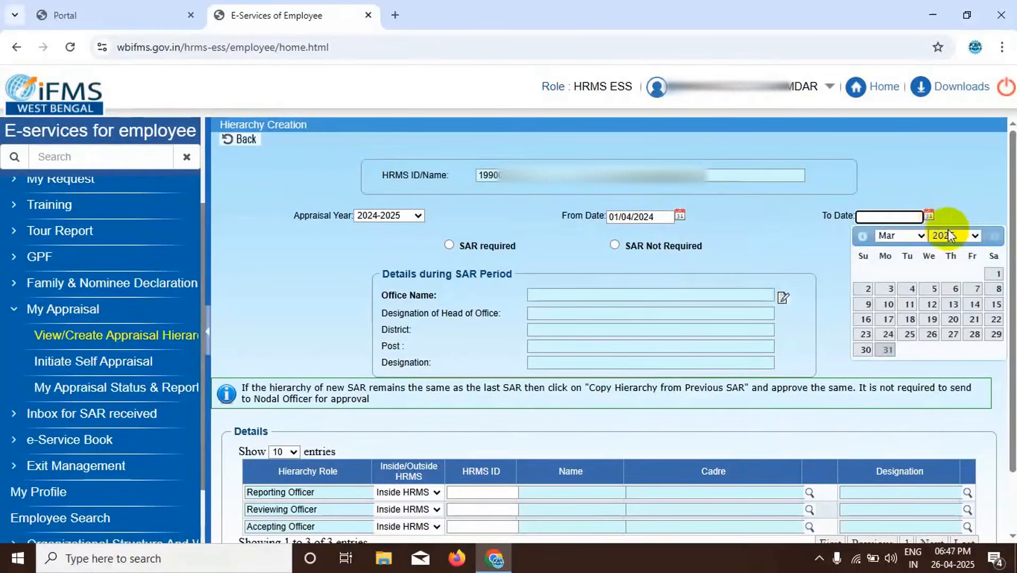
left_click(921, 236)
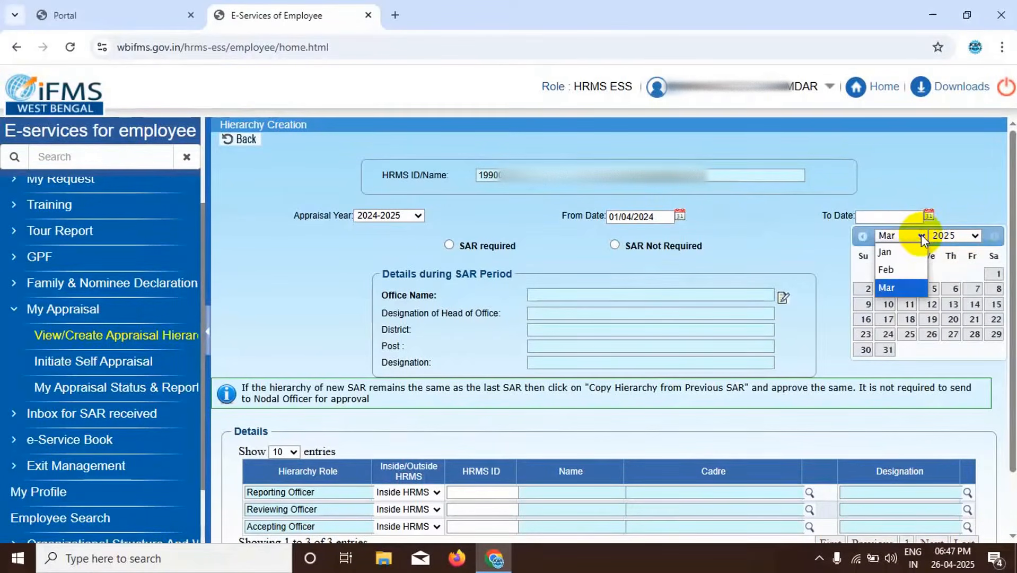
left_click(975, 236)
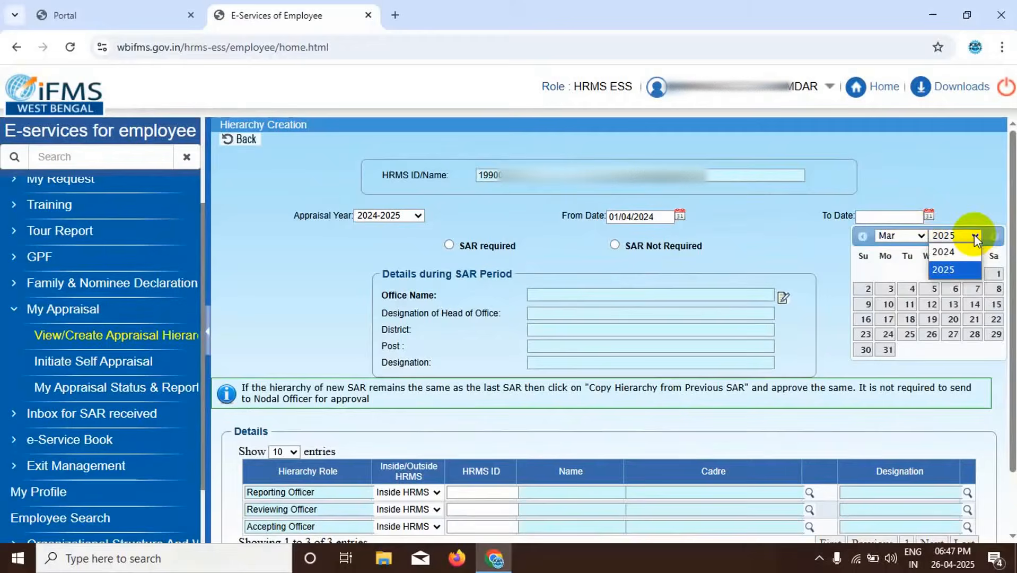
left_click(947, 252)
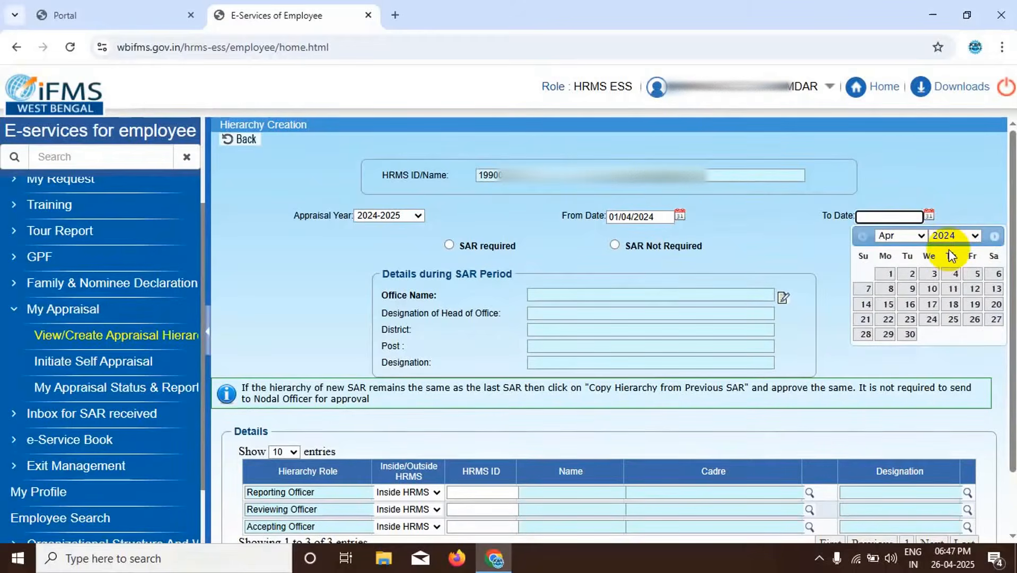
left_click(913, 235)
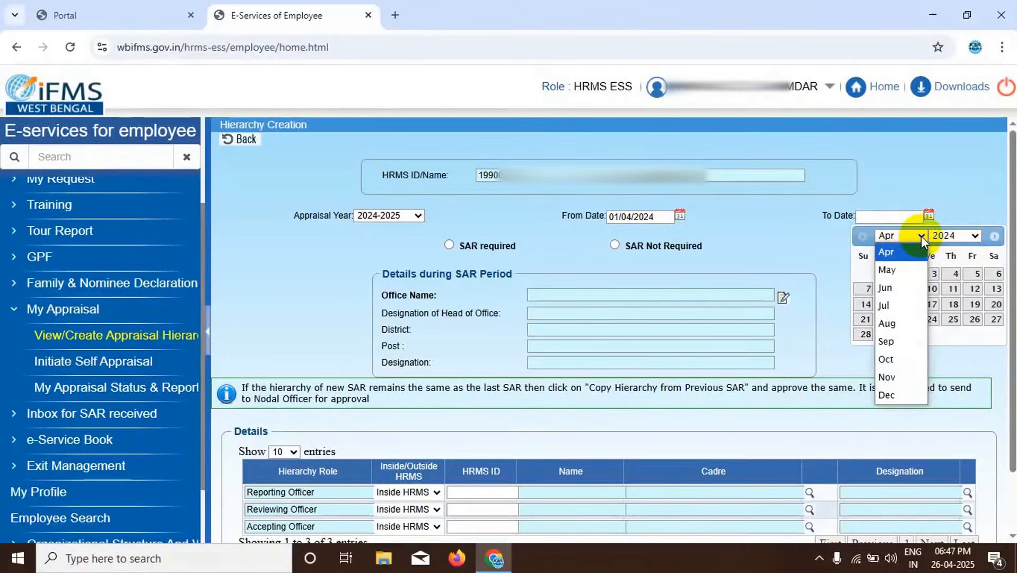
left_click(890, 365)
left_click(952, 338)
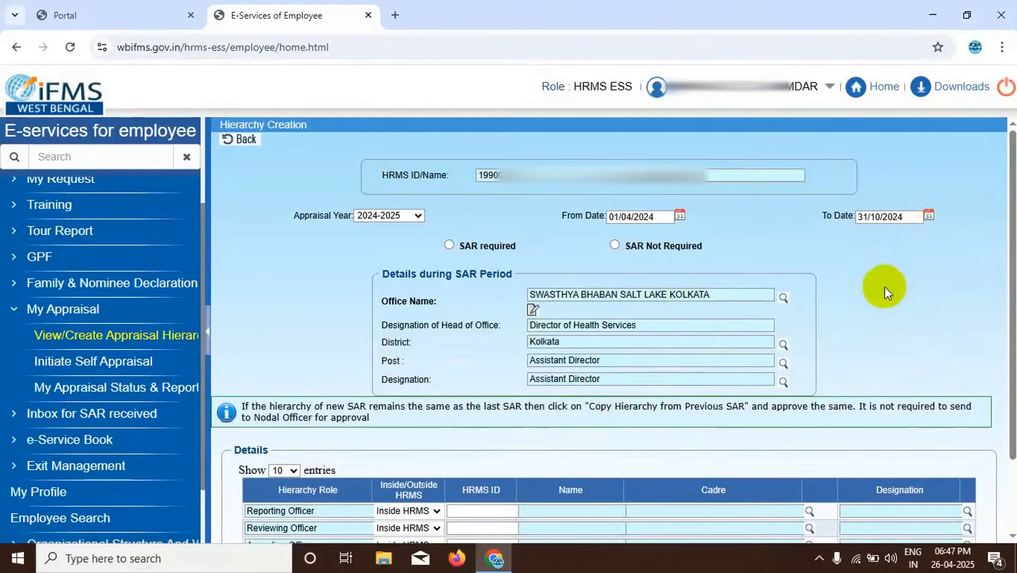
- Change the To Date of the appraisal period to 31/03/2025 and mark it as SAR required
left_click(929, 212)
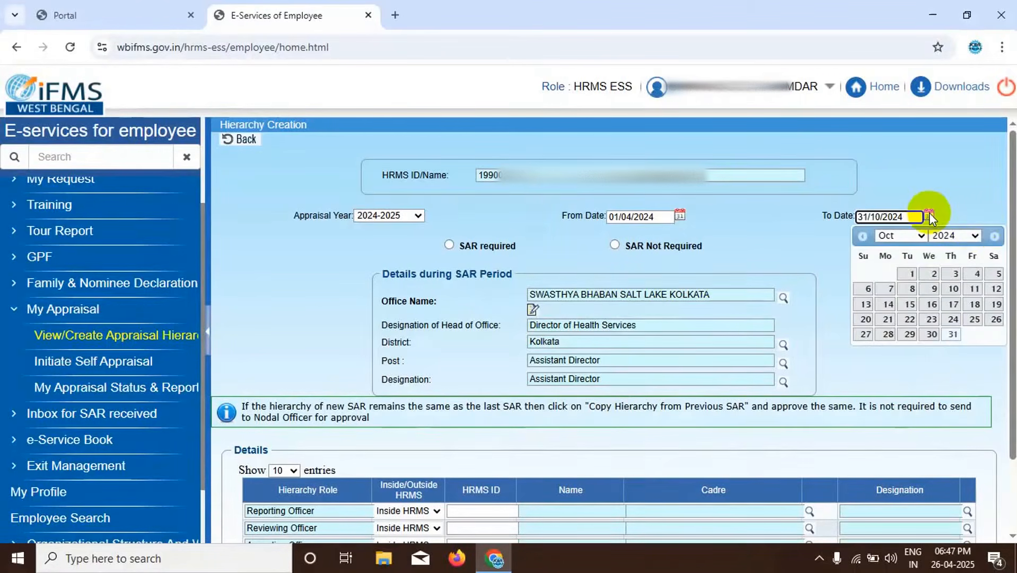
left_click(979, 236)
left_click(944, 265)
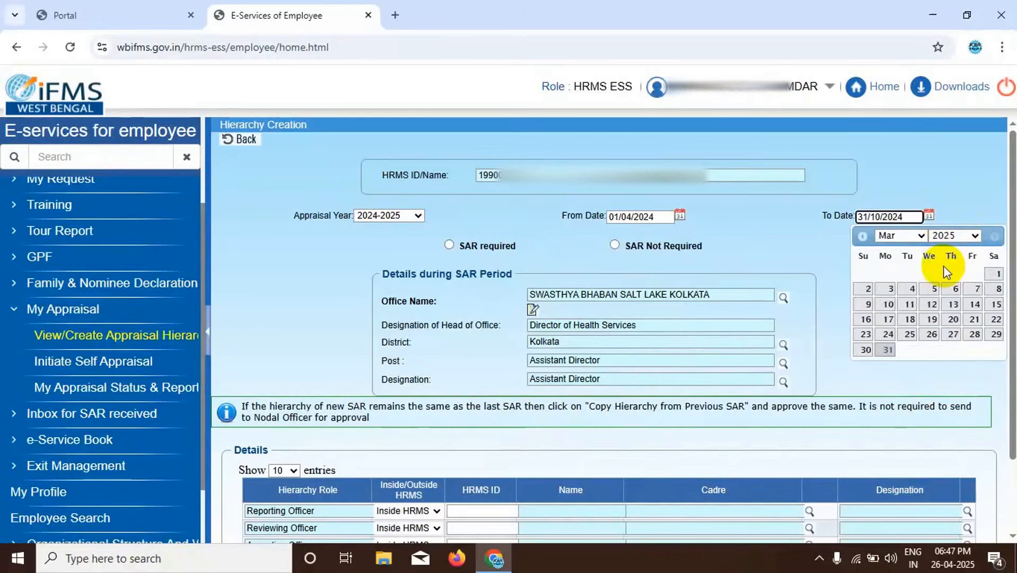
left_click(886, 349)
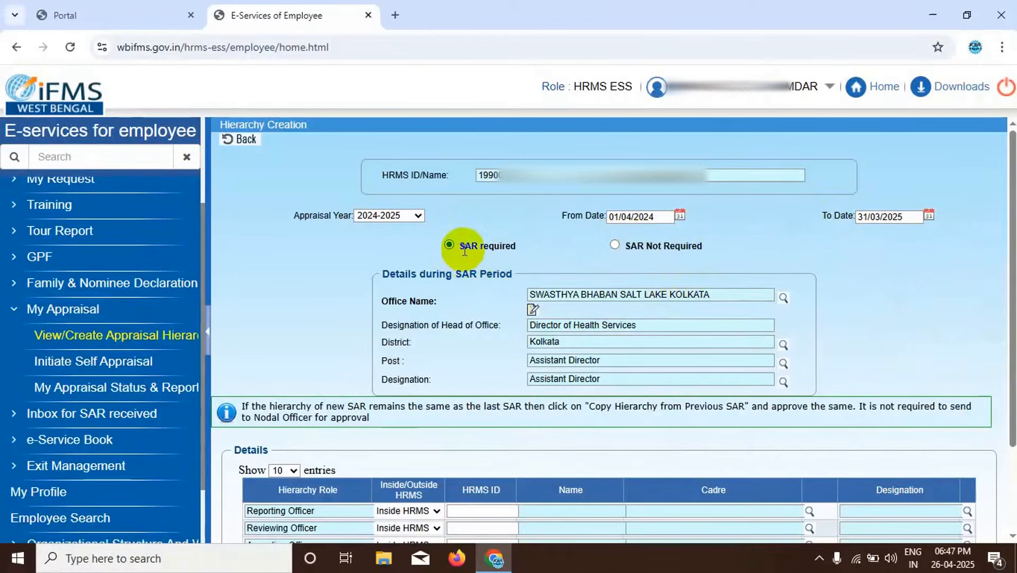
- Copy the officer hierarchy from the previous SAR and enable modification of the copied hierarchy
scroll(575, 254, "down", 2)
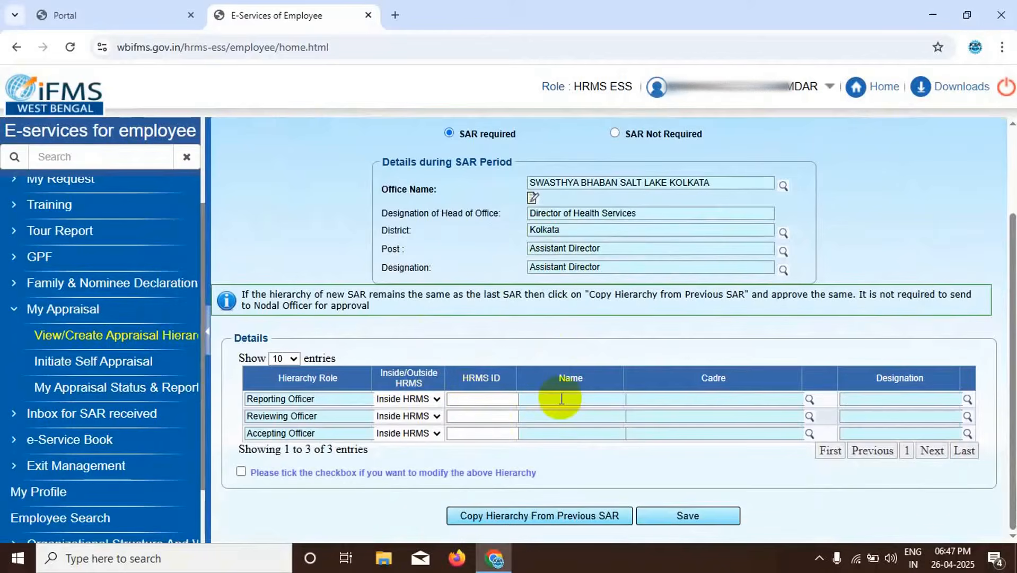
left_click(509, 516)
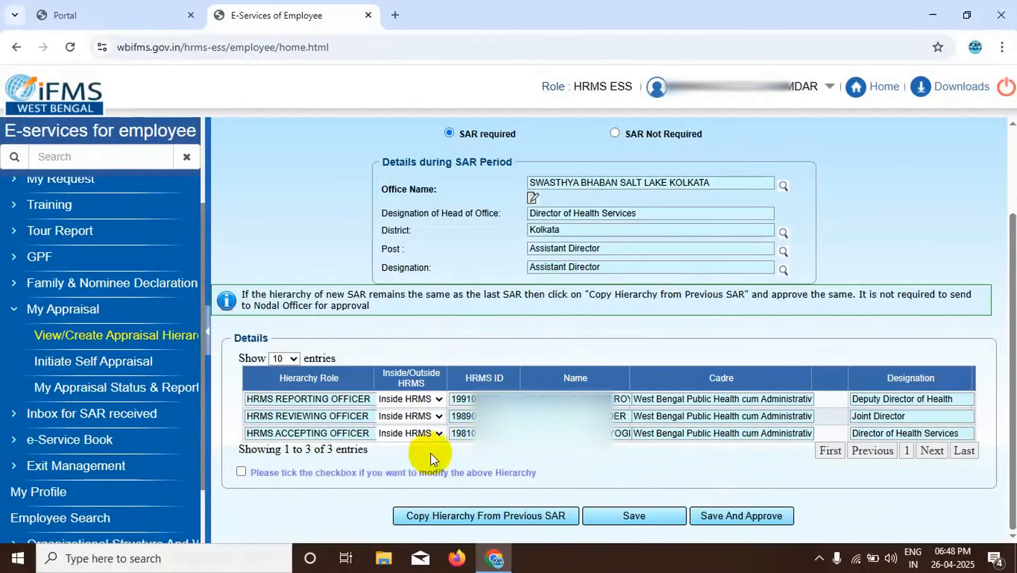
left_click(241, 472)
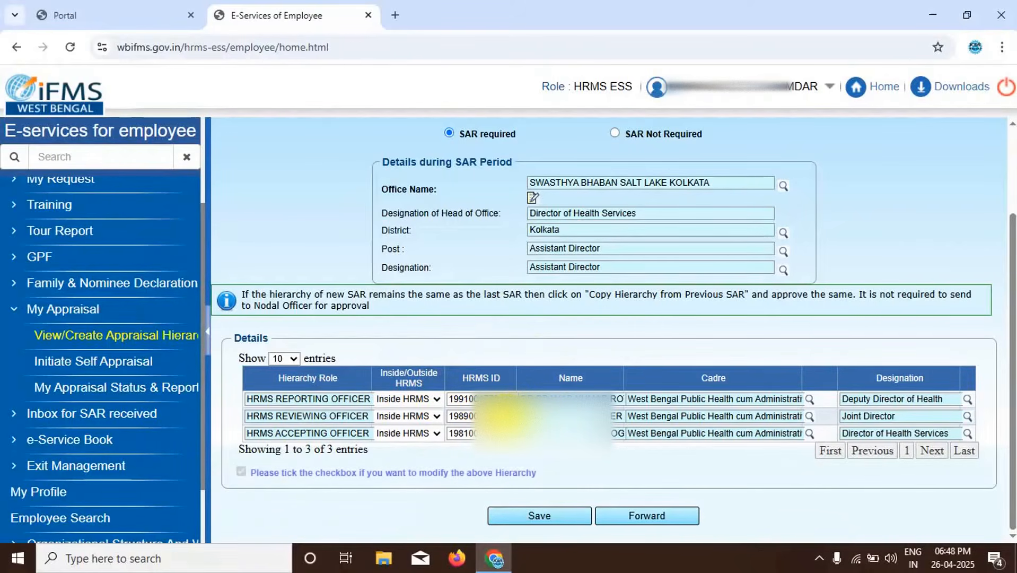
- Replace the HRMS IDs of the reviewing officer and the accepting officer, and save the hierarchy
left_click(503, 416)
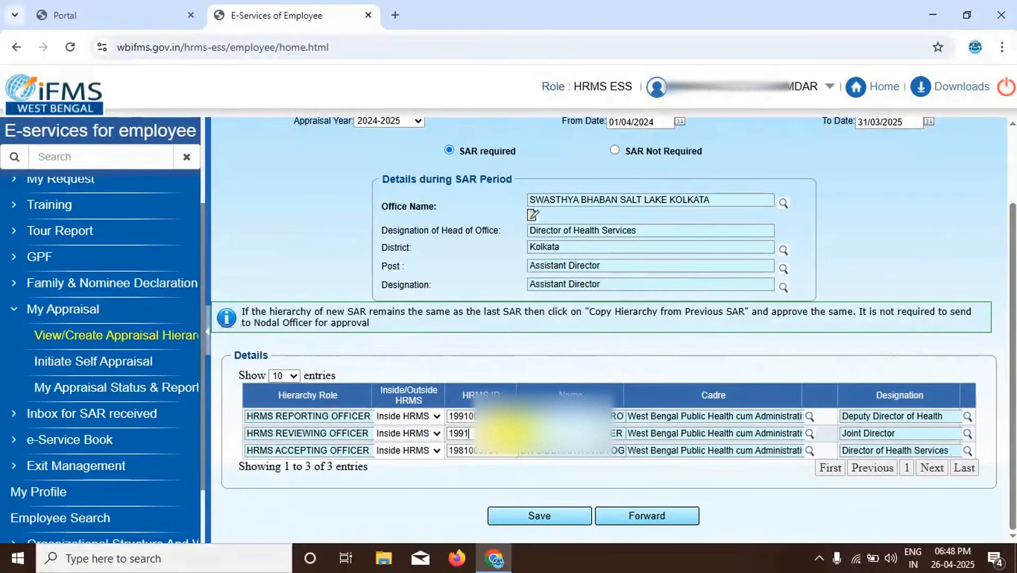
type("0")
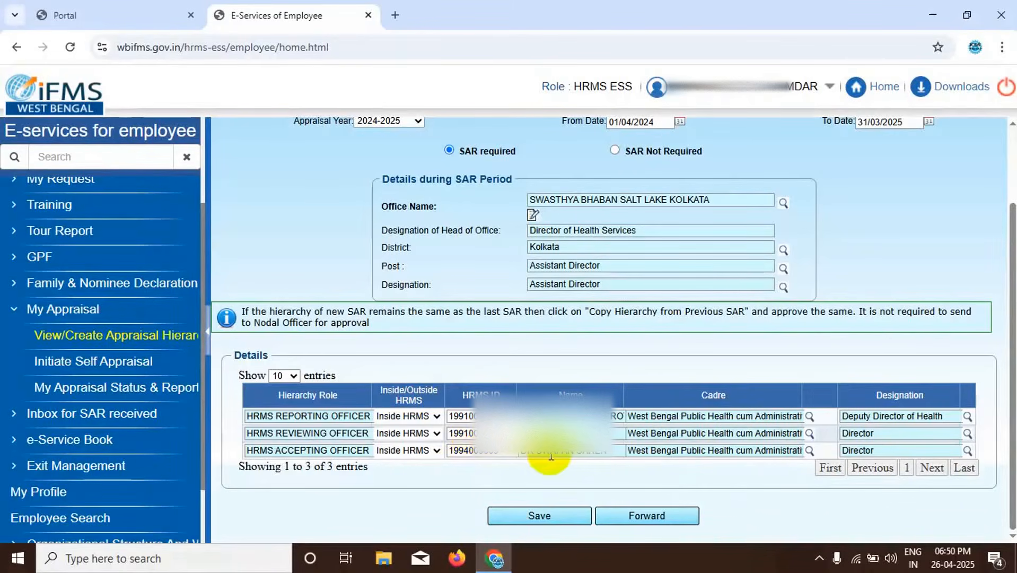
left_click(531, 513)
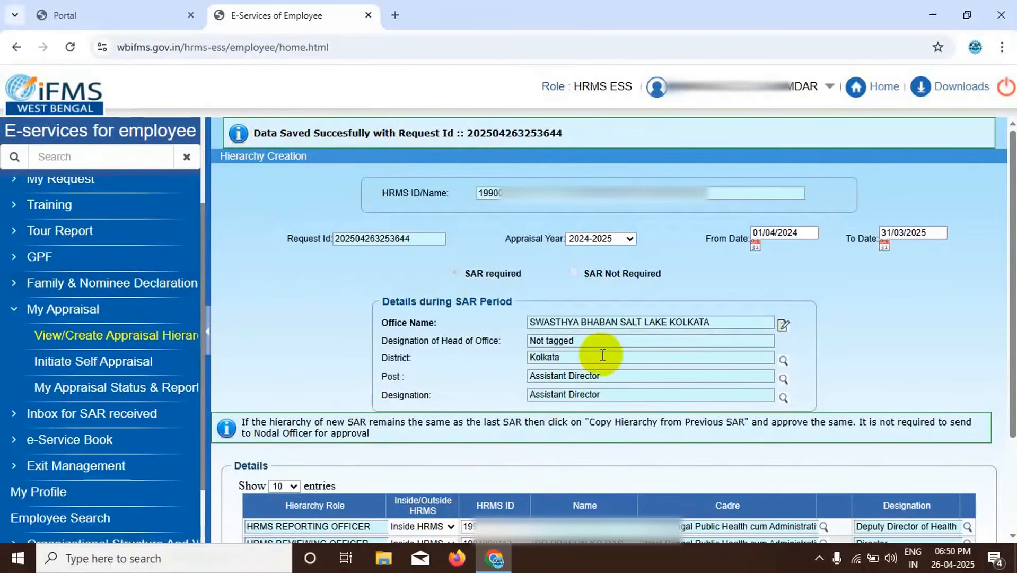
- Forward the saved hierarchy request to the authority with the NODAL OFFICER APPROVER role
scroll(585, 359, "down", 2)
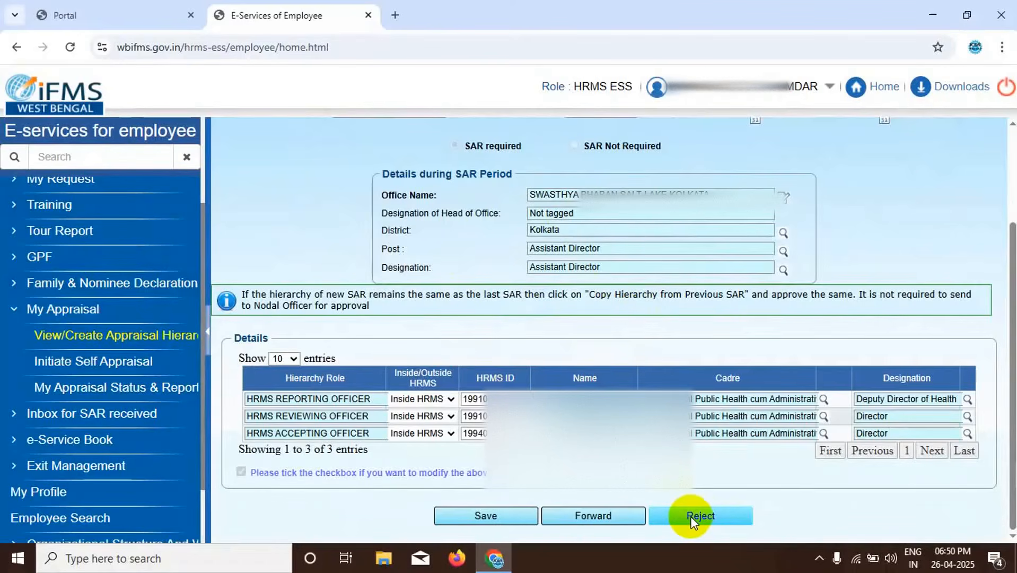
left_click(580, 515)
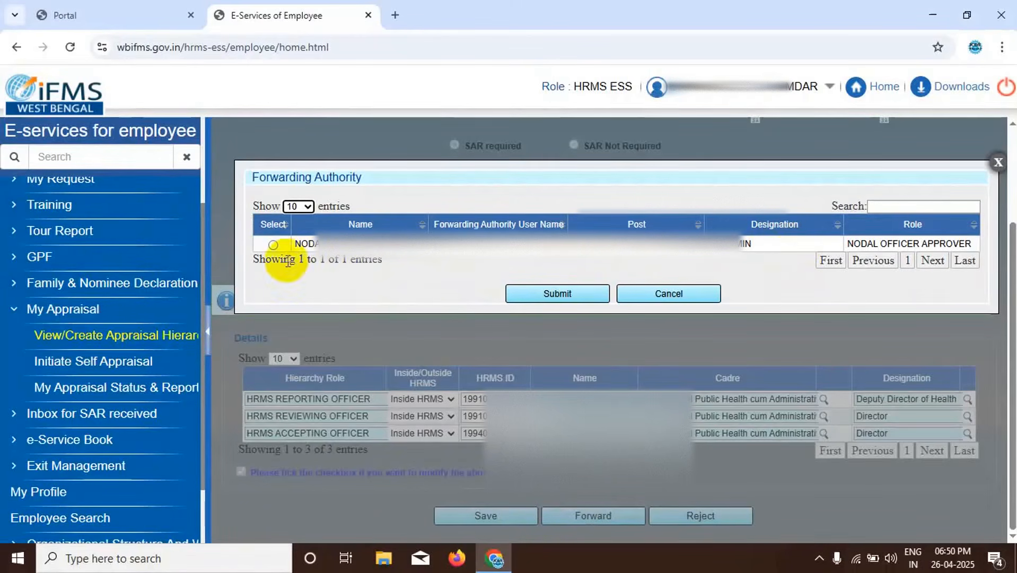
left_click(273, 245)
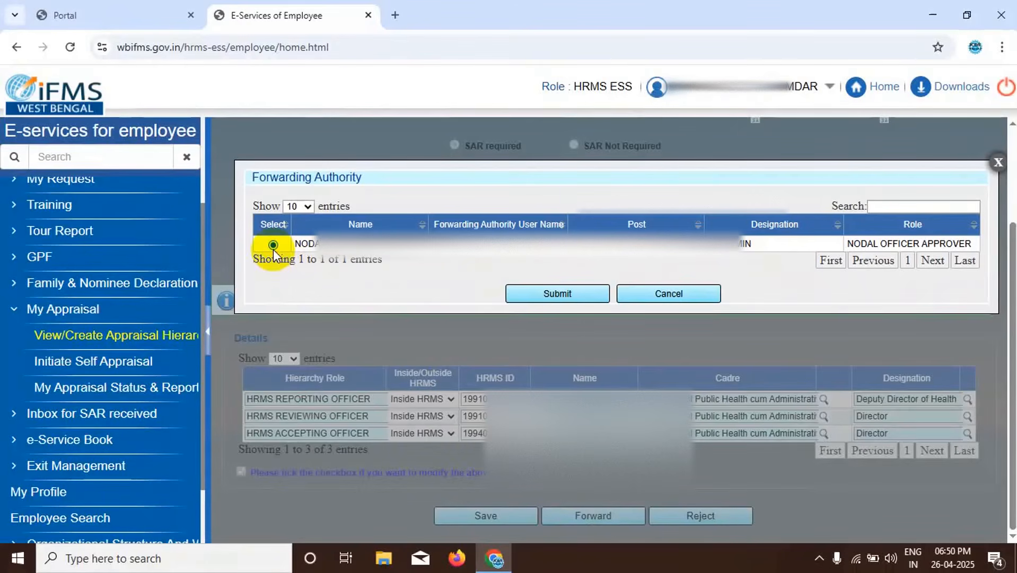
left_click(537, 294)
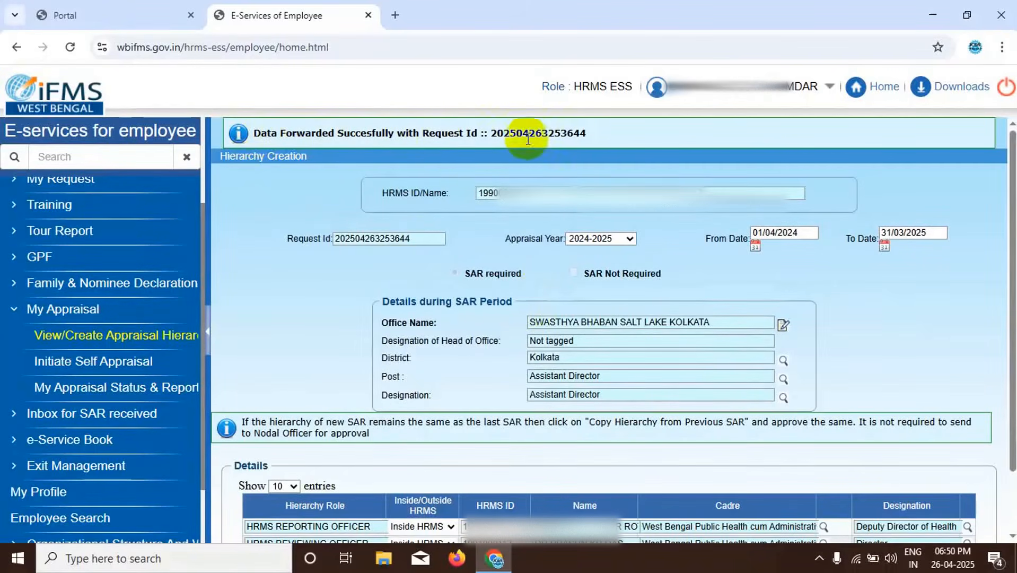
- Look up the status of the submitted appraisal hierarchy for the appraisal year 2024-2025
scroll(716, 286, "down", 1)
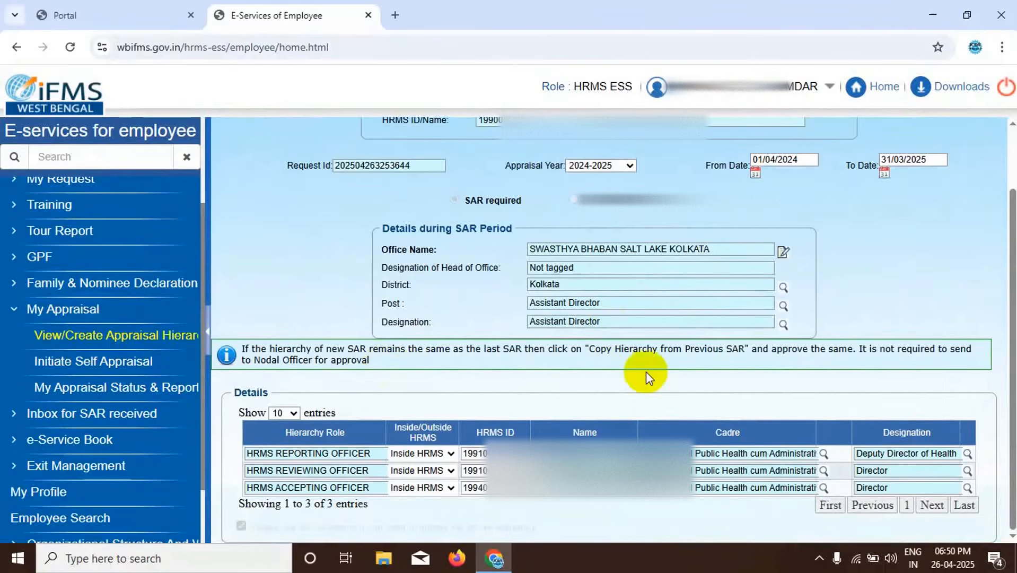
left_click(69, 337)
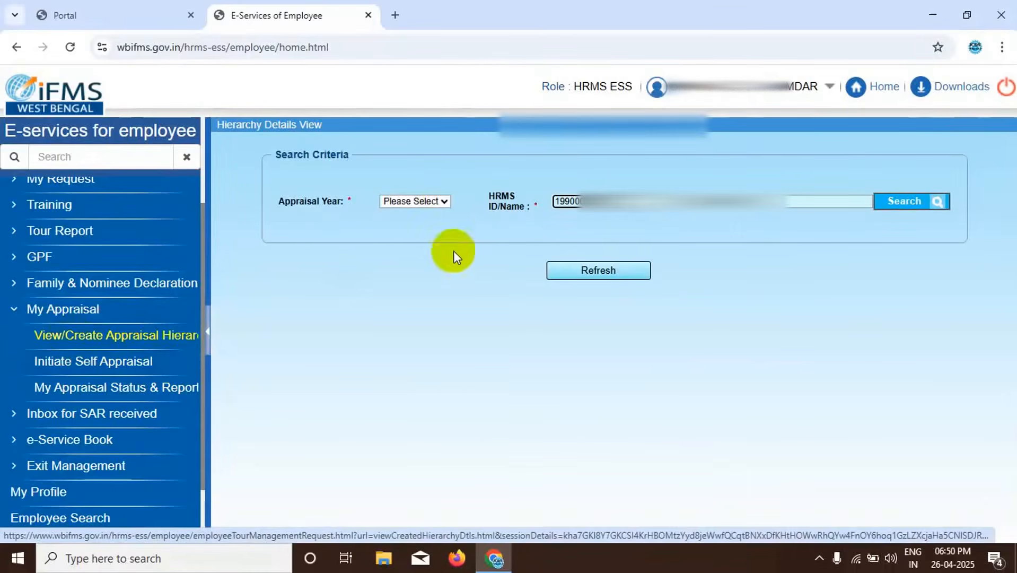
left_click(445, 201)
left_click(406, 360)
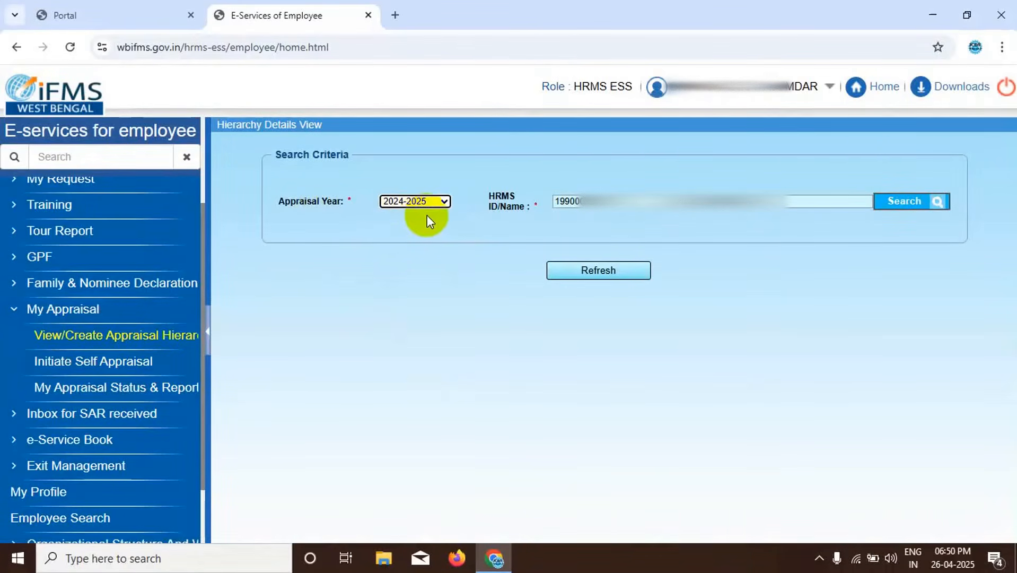
left_click(891, 203)
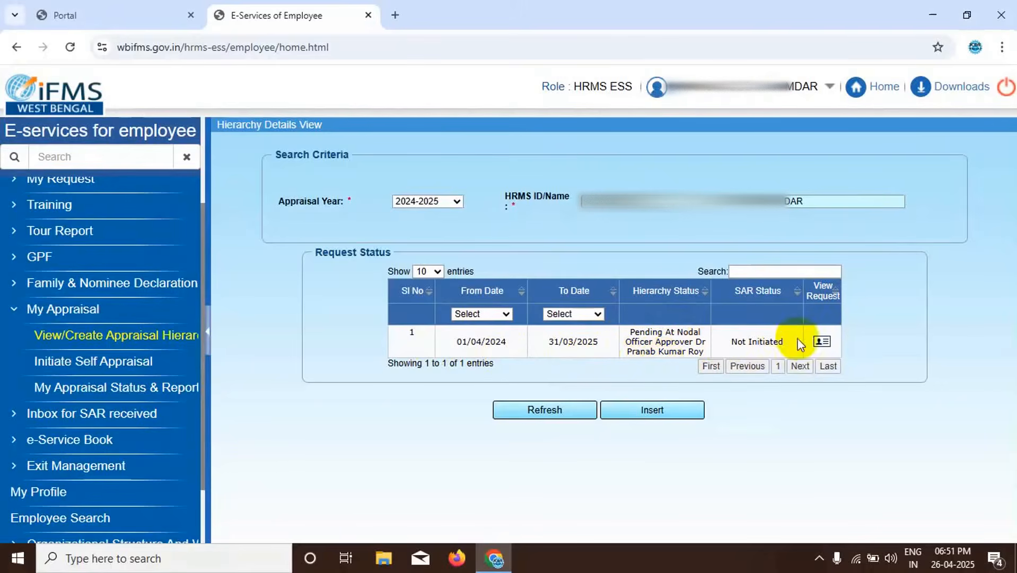
- Open the hierarchy request for 01/04/2024 to 31/03/2025 and review its SAR period details and officers
left_click(822, 341)
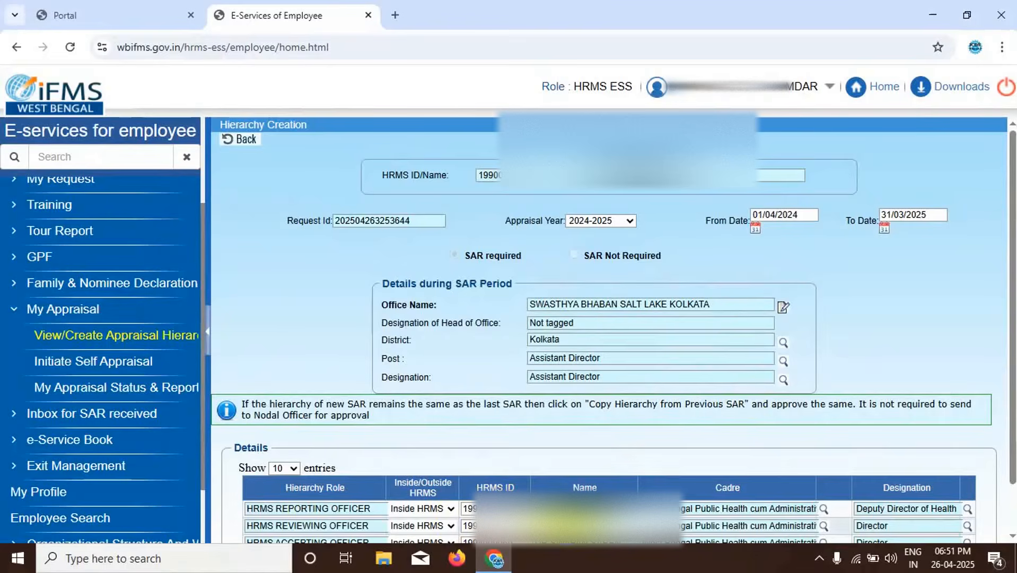
scroll(660, 448, "down", 1)
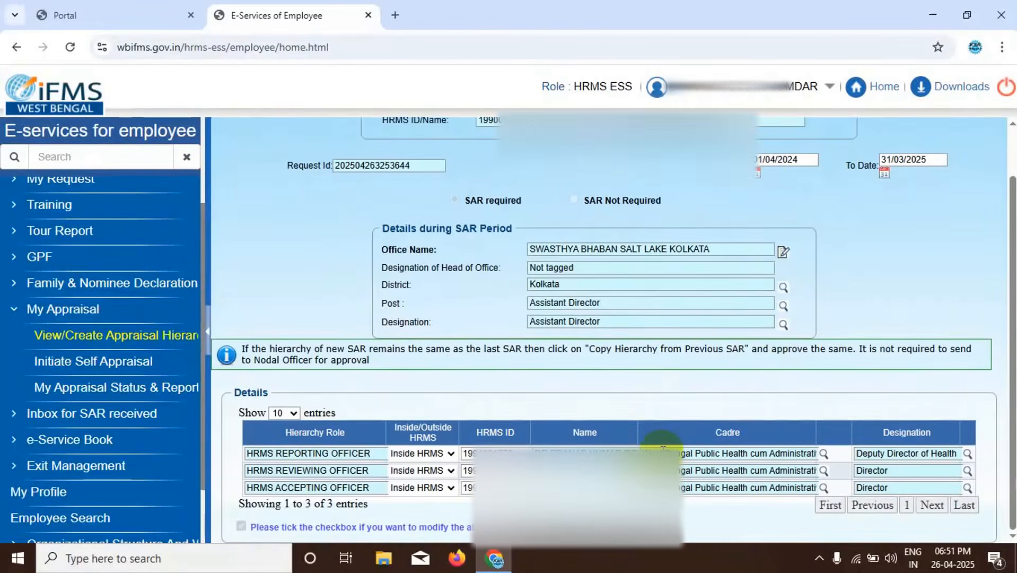
scroll(663, 448, "up", 1)
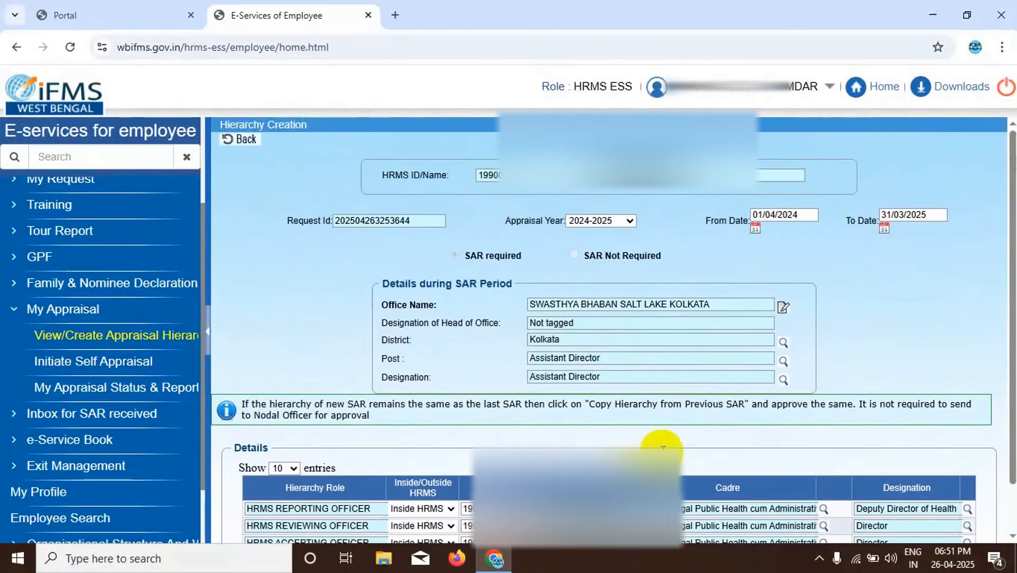
- Find the 2024-2025 report under Initiate Self Appraisal and open its appraisal form
left_click(106, 366)
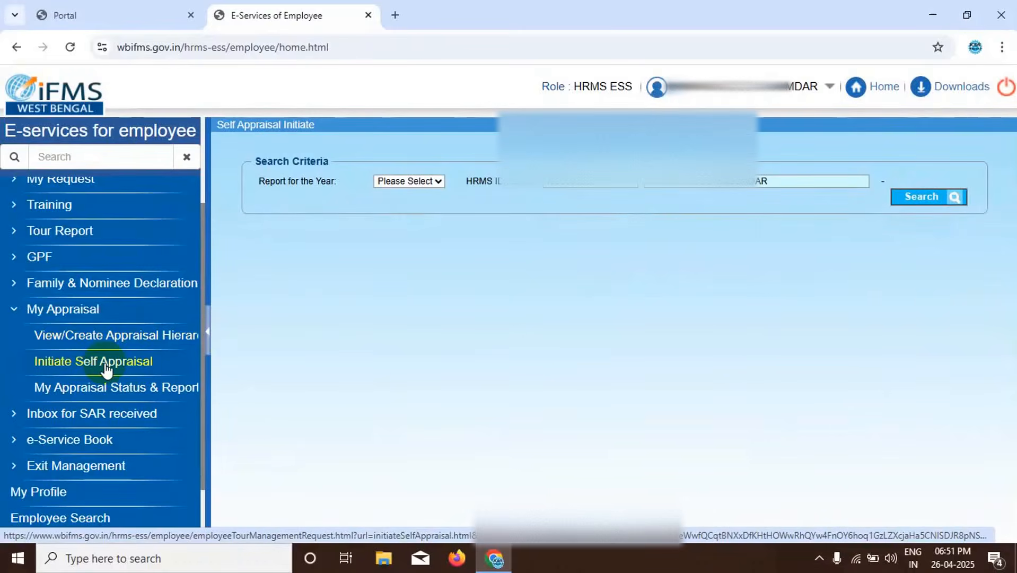
left_click(438, 181)
left_click(399, 341)
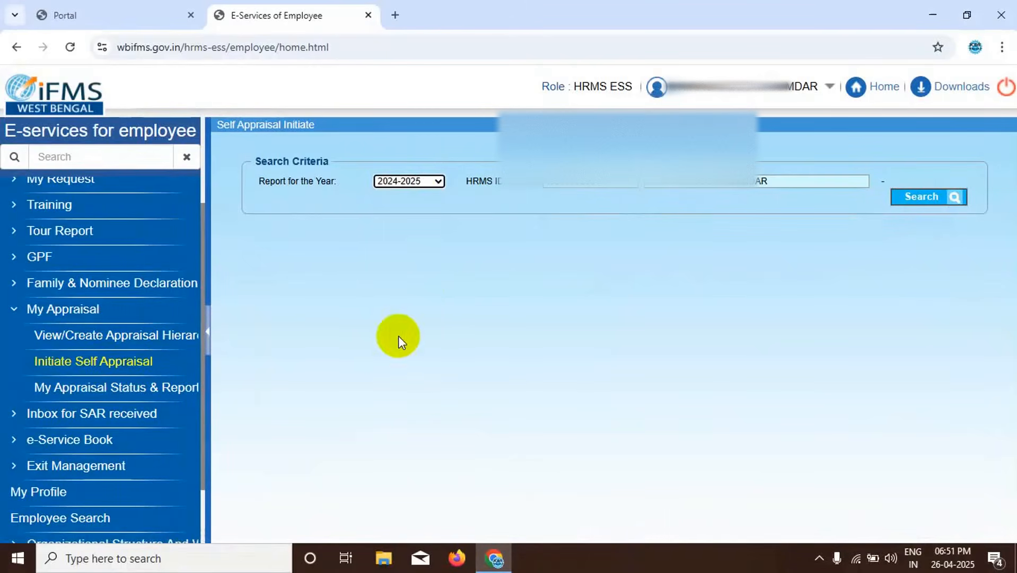
left_click(913, 197)
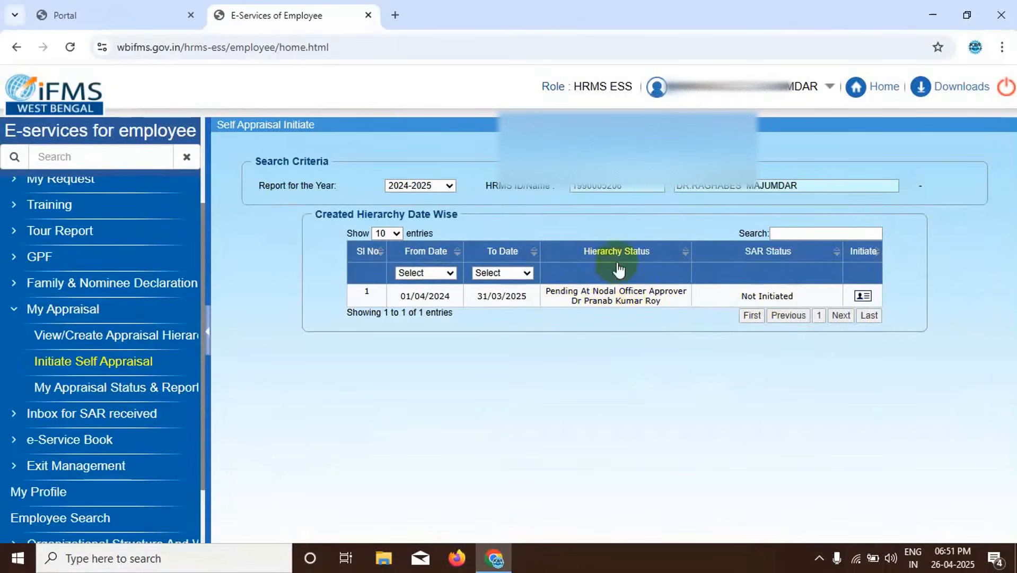
left_click(860, 295)
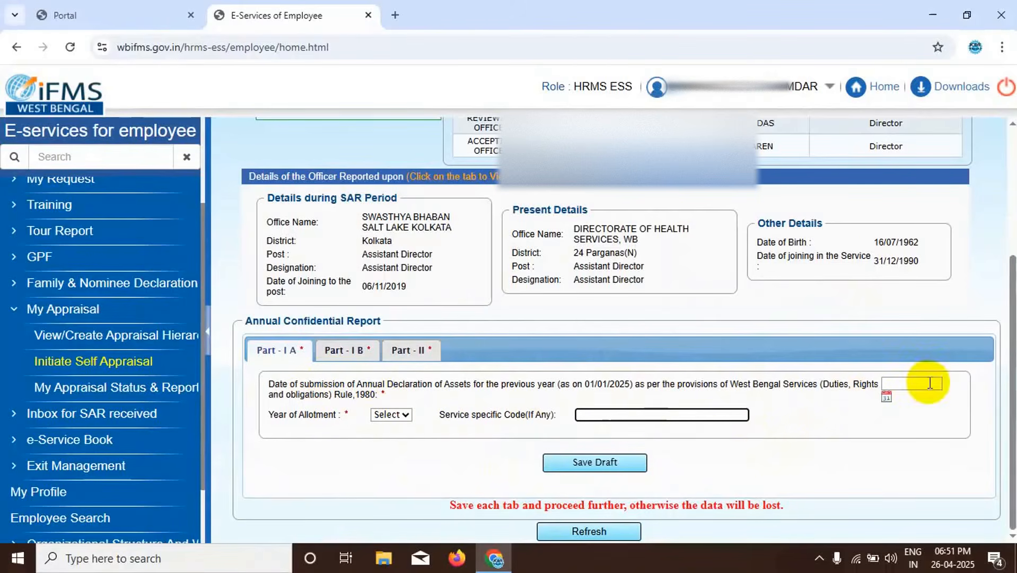
- Examine the Year of Allotment choices and the asset declaration submission date field in Part - I A
left_click(408, 415)
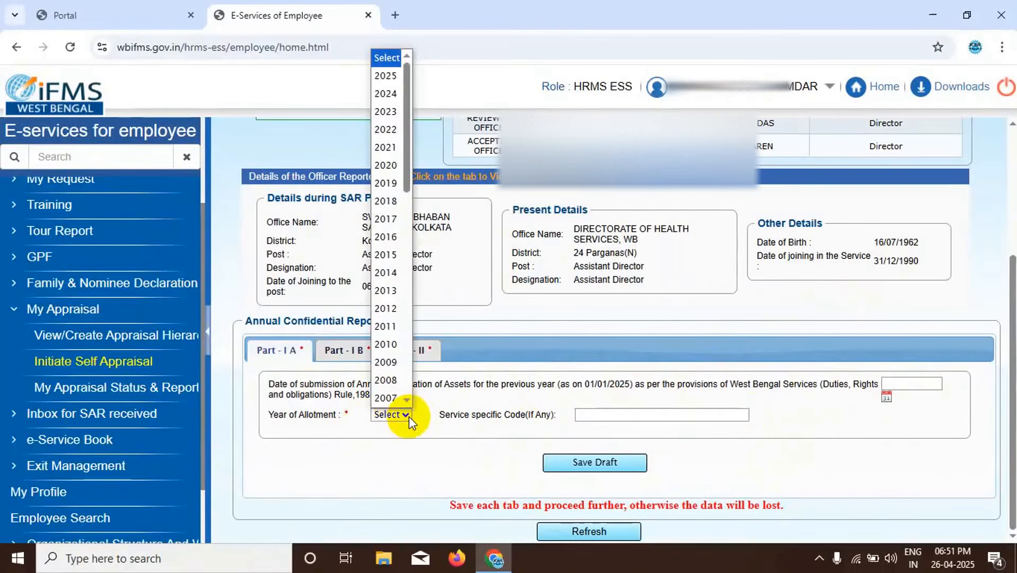
left_click(404, 454)
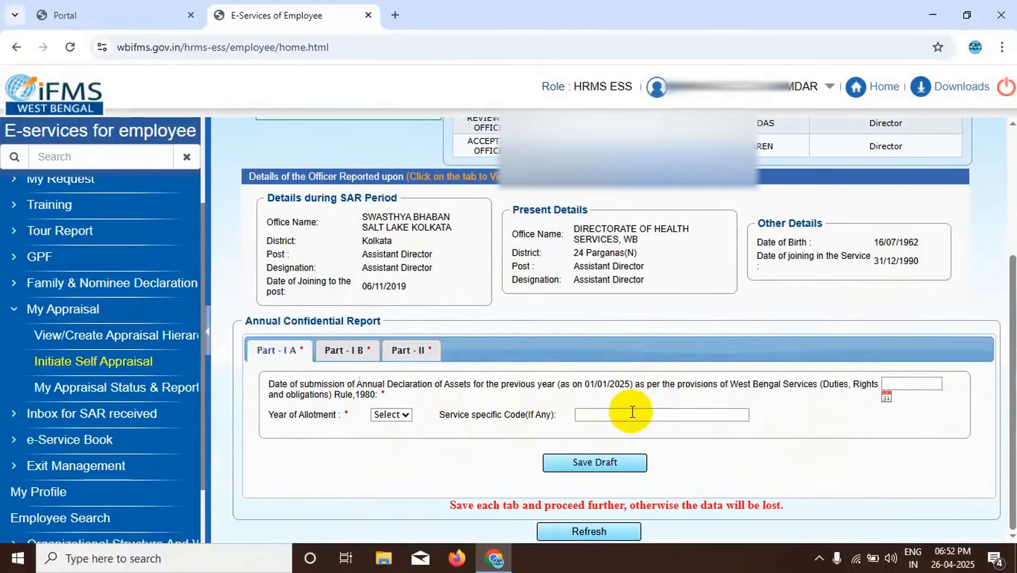
left_click(885, 397)
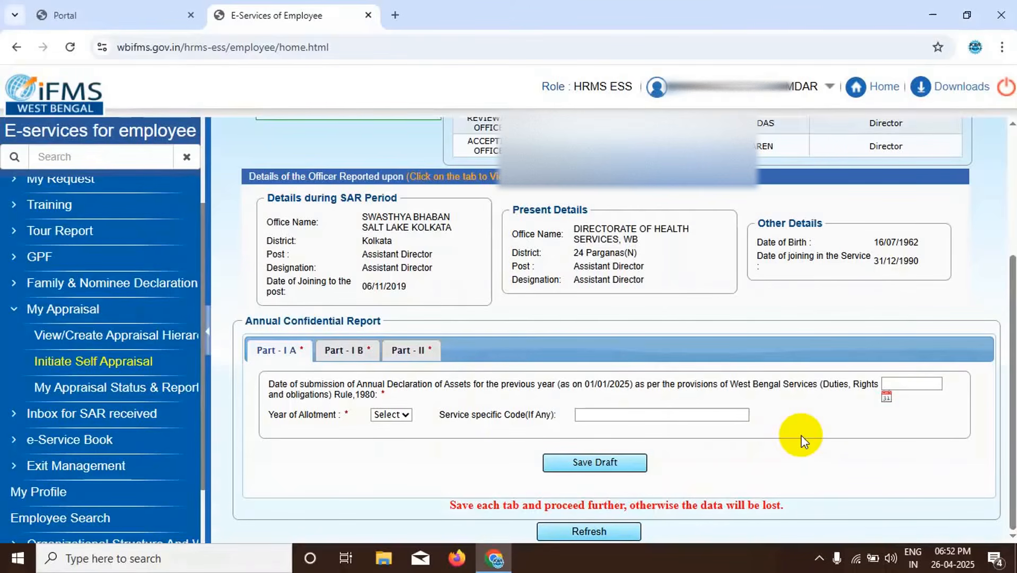
- Return to the self-appraisal initiation search and list the created hierarchies for 2024-2025 to check their status
left_click(104, 363)
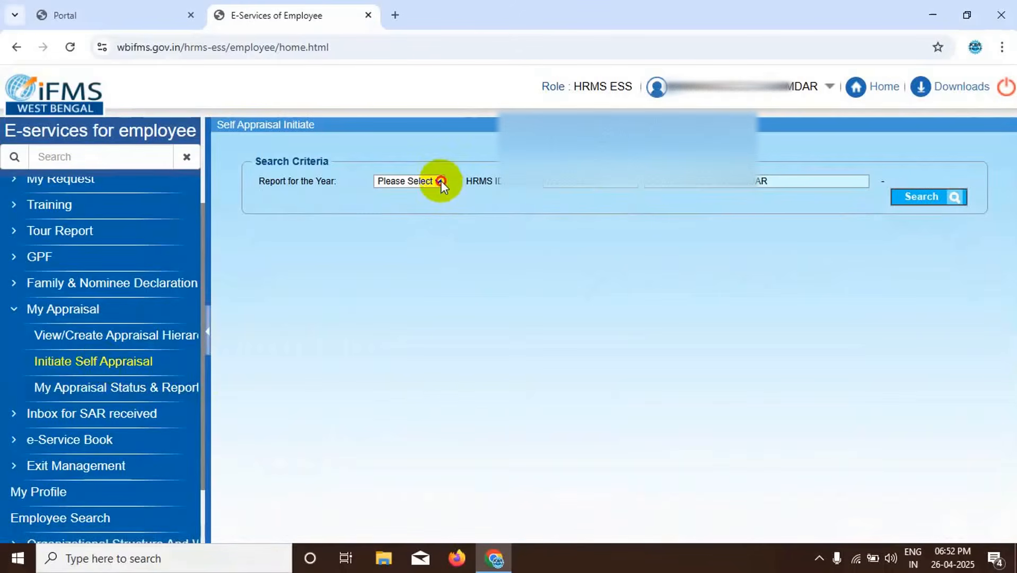
left_click(440, 181)
left_click(403, 340)
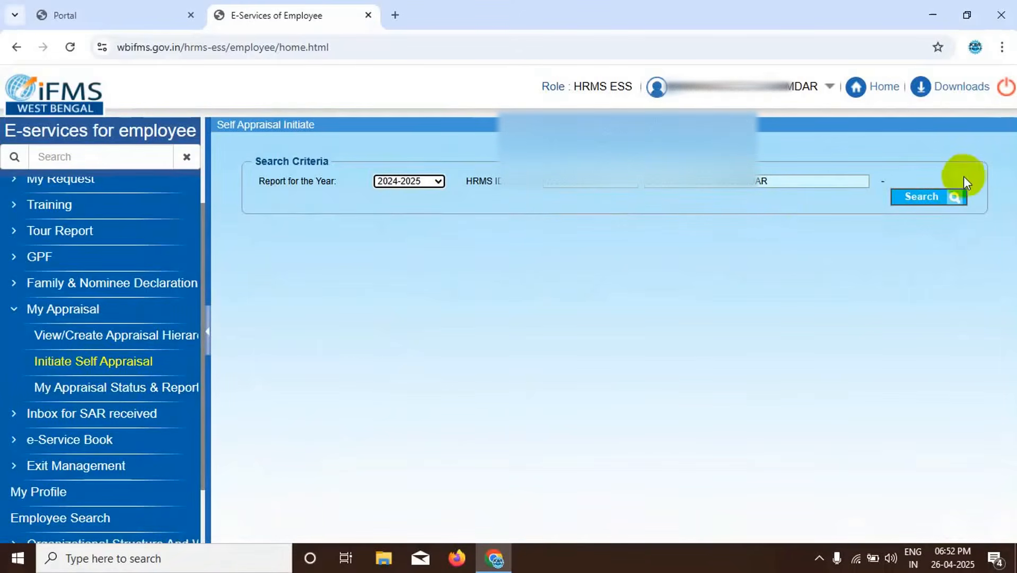
left_click(922, 196)
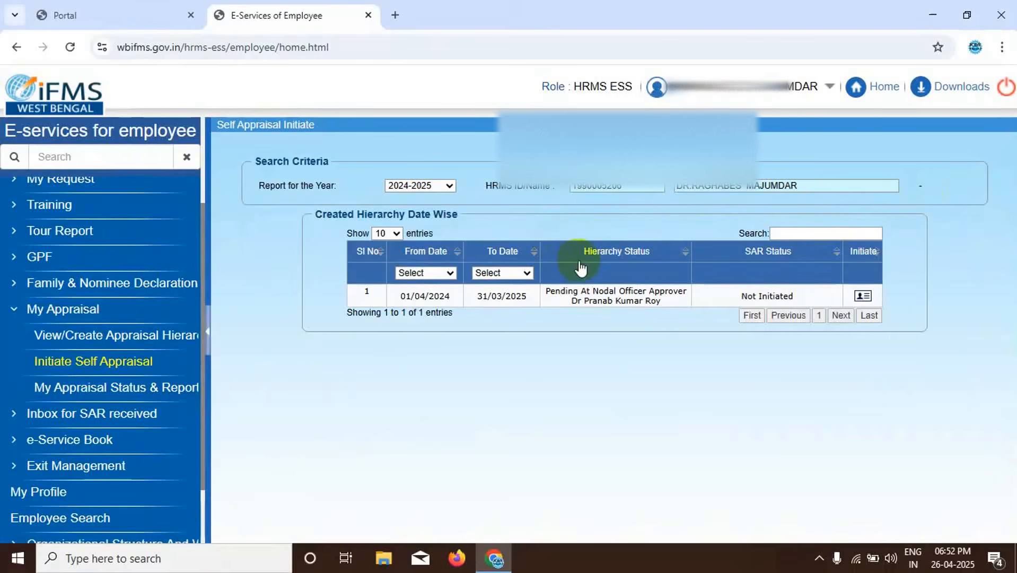